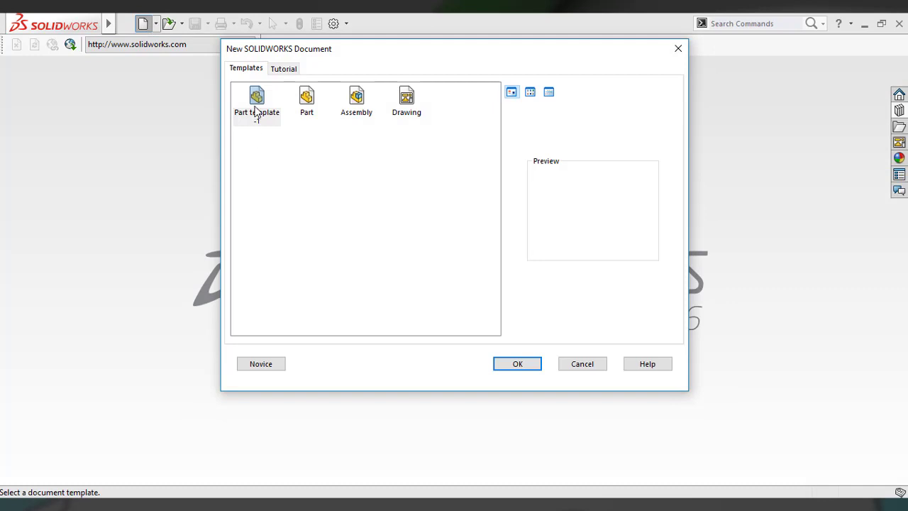
Create a new part from the "Part template -1" template and orient the view normal to the Front Plane
{"action": "left_click", "coordinate": [257, 114]}
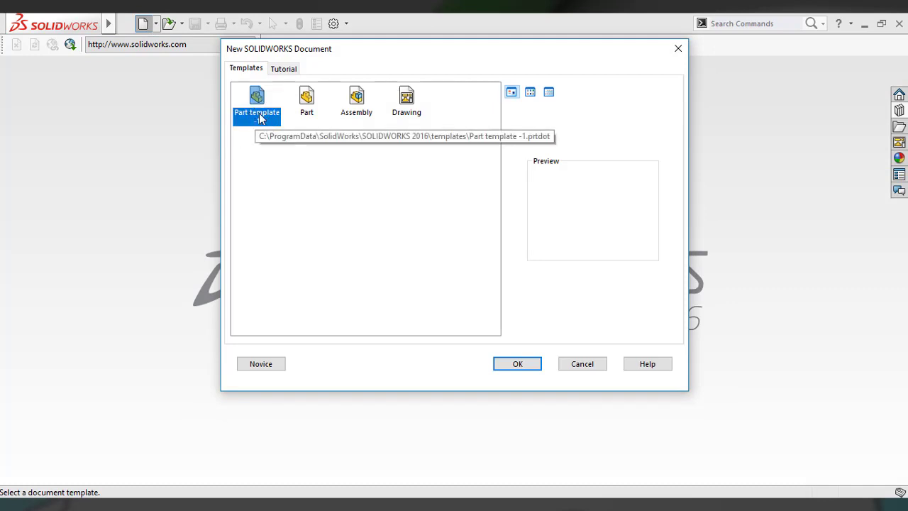
{"action": "left_click", "coordinate": [514, 369]}
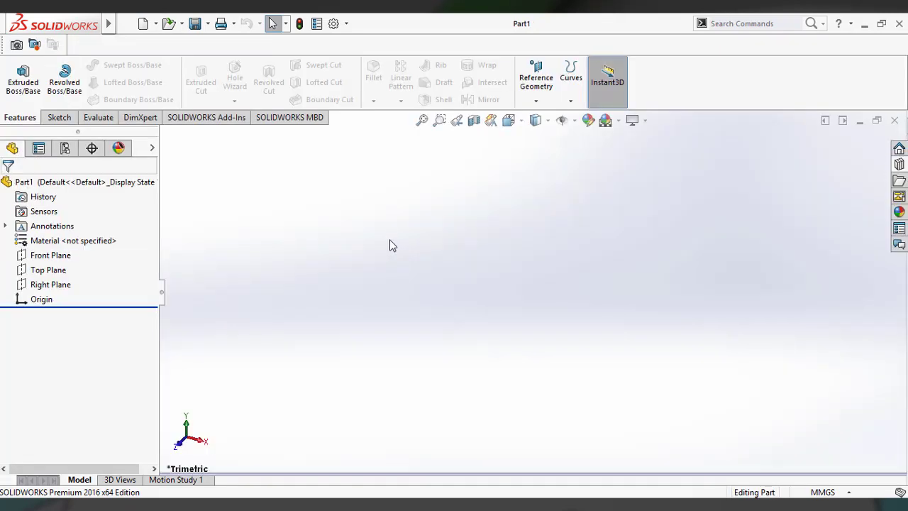
{"action": "left_click", "coordinate": [55, 257]}
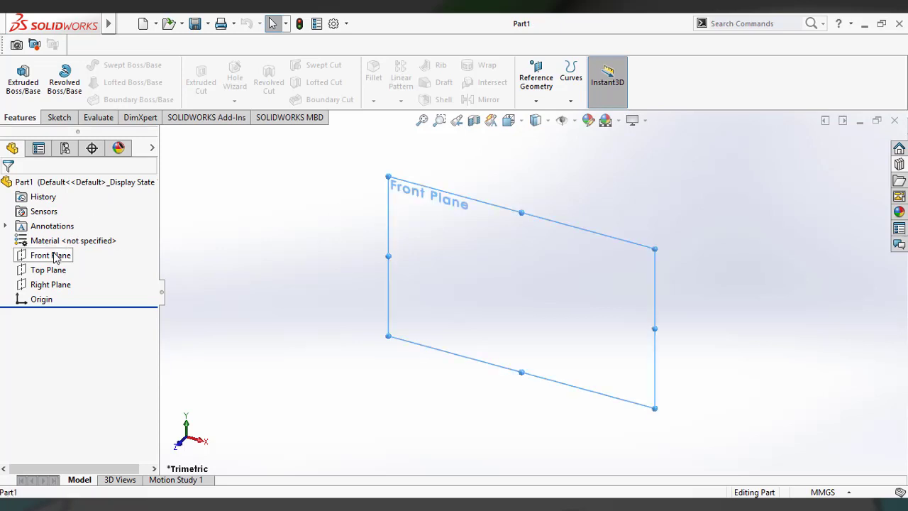
{"action": "right_click", "coordinate": [486, 234]}
{"action": "left_click", "coordinate": [561, 198]}
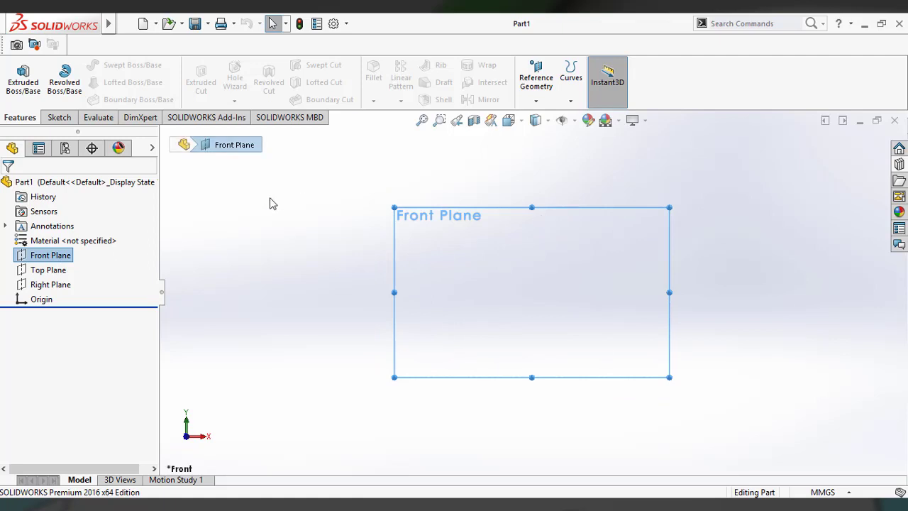
Sketch a centre-point circle on the Front Plane, centred on the origin, with a radius of about 104 mm
{"action": "left_click", "coordinate": [63, 118]}
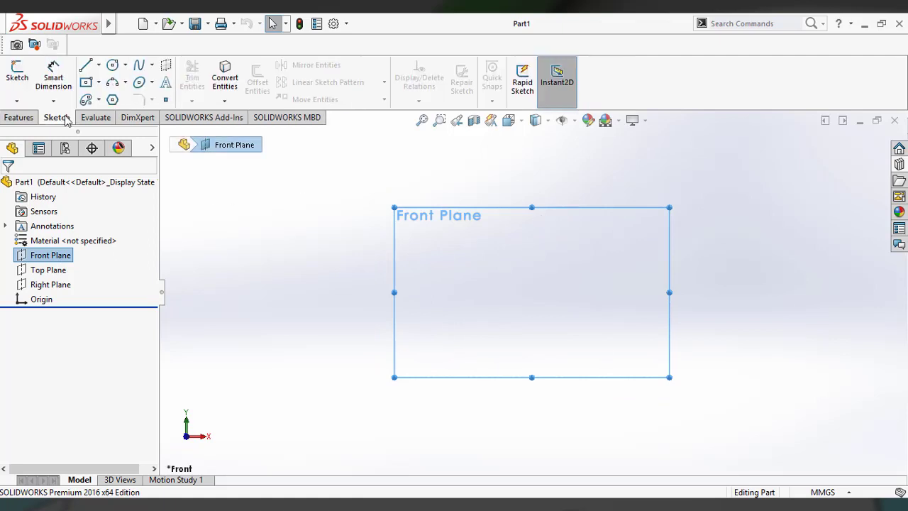
{"action": "left_click", "coordinate": [125, 66]}
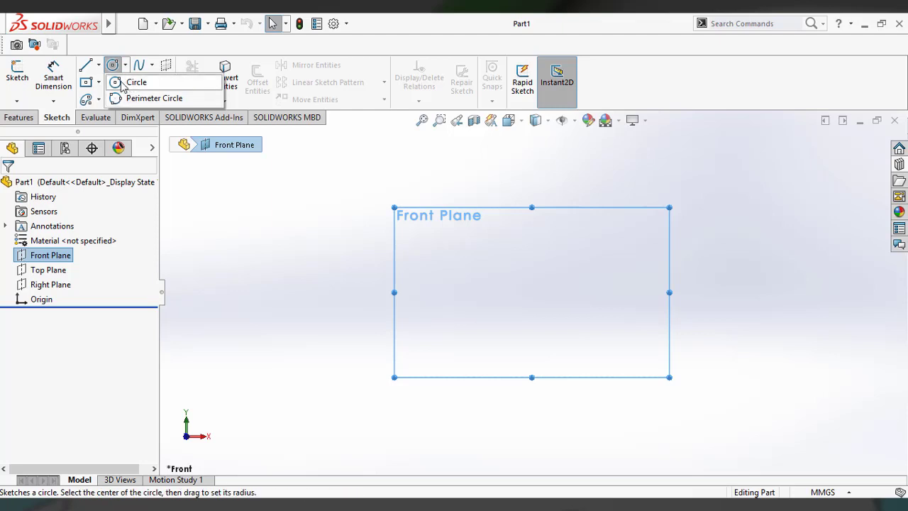
{"action": "left_click", "coordinate": [119, 84]}
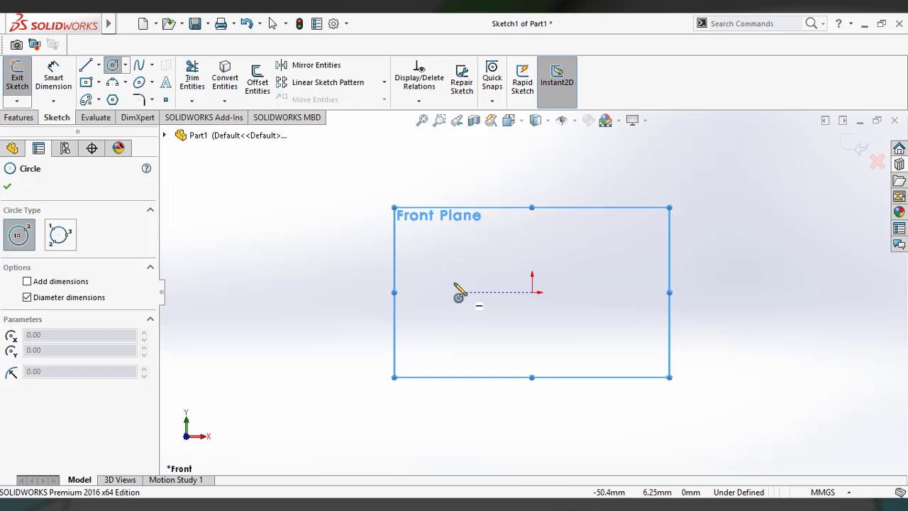
{"action": "left_click", "coordinate": [533, 292]}
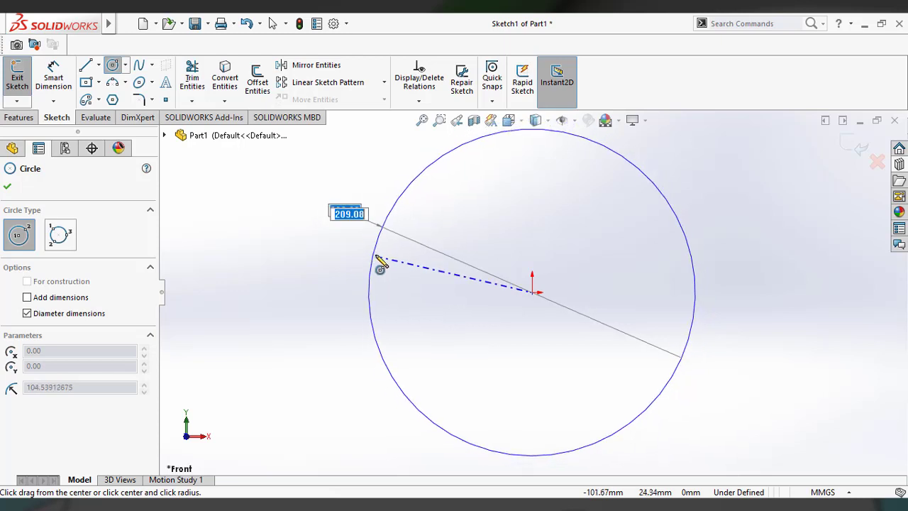
{"action": "left_click", "coordinate": [377, 254]}
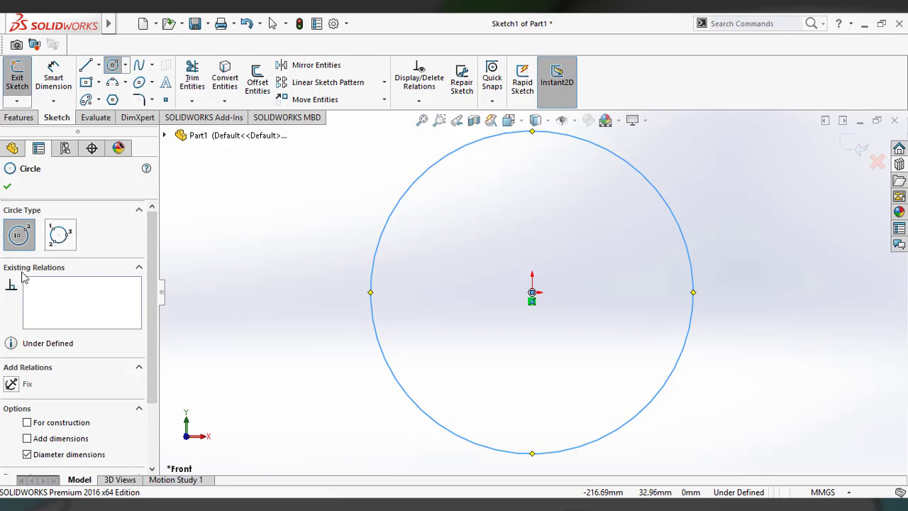
Set the circle's radius to 100 mm and finish the Circle command
{"action": "left_click_drag", "start_coordinate": [154, 271], "coordinate": [152, 335]}
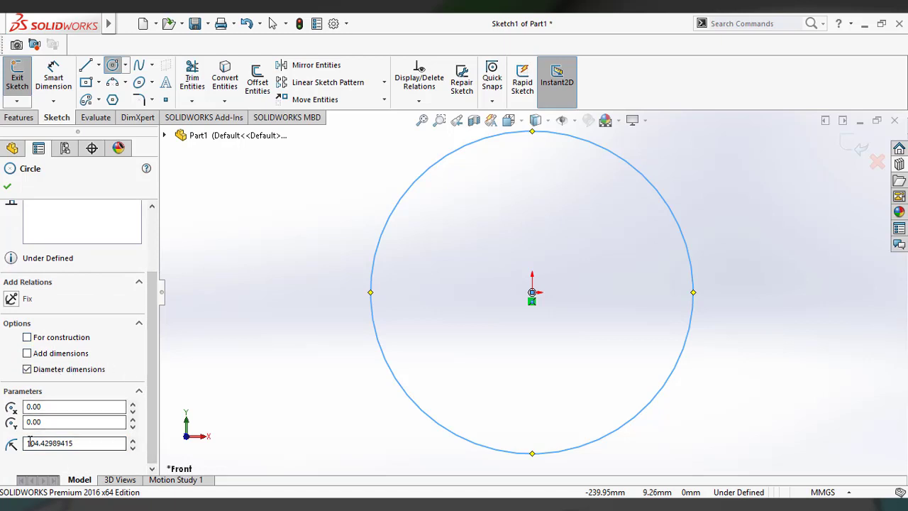
{"action": "double_click", "coordinate": [80, 442]}
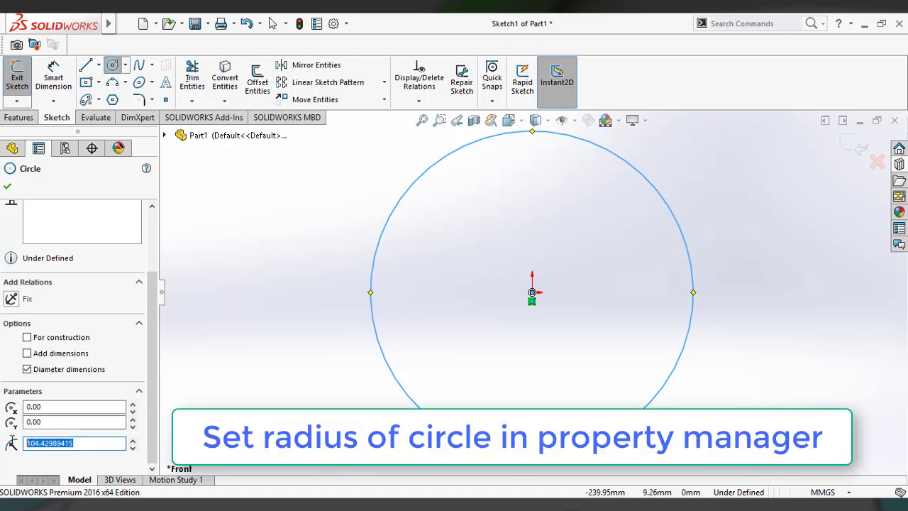
{"action": "type", "text": "100"}
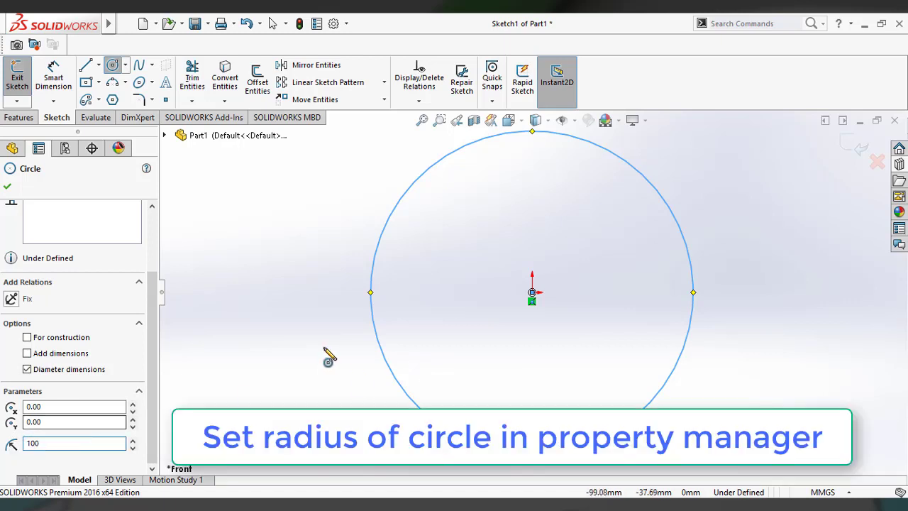
{"action": "key", "text": "Return"}
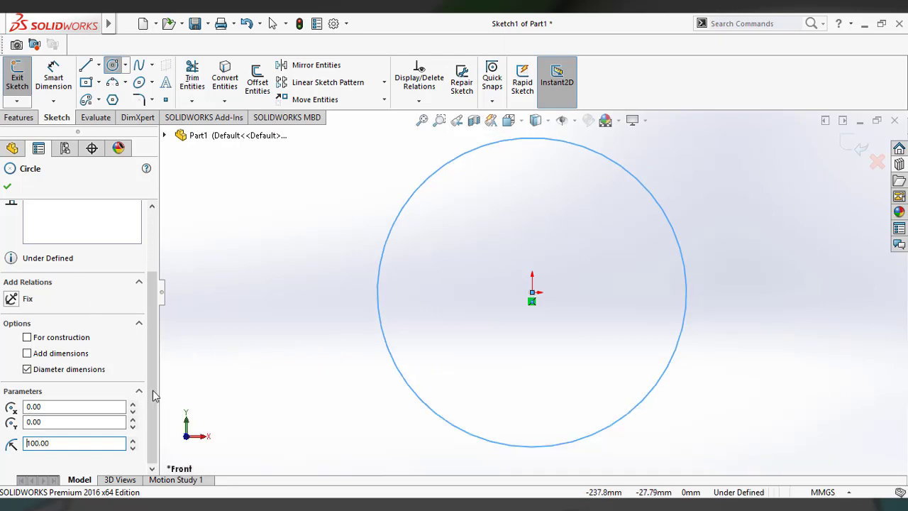
{"action": "left_click", "coordinate": [9, 186]}
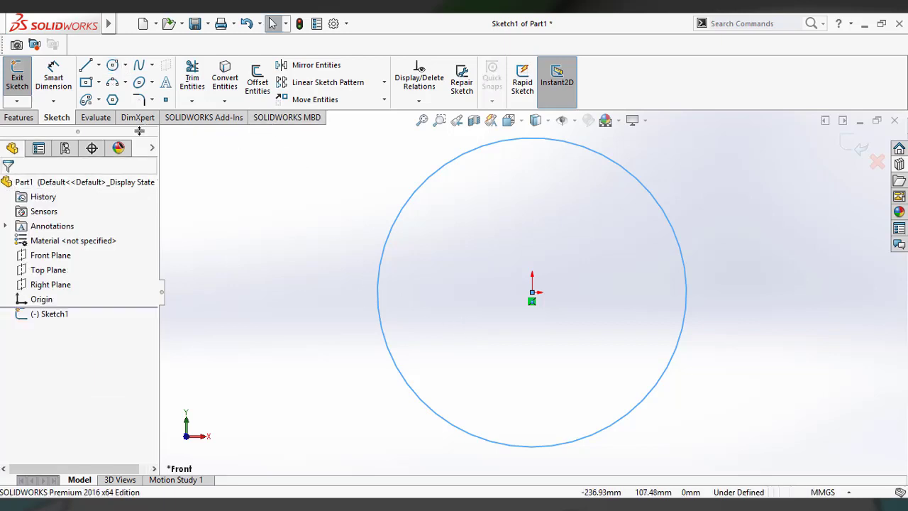
{"action": "left_click", "coordinate": [53, 78]}
{"action": "left_click", "coordinate": [387, 255]}
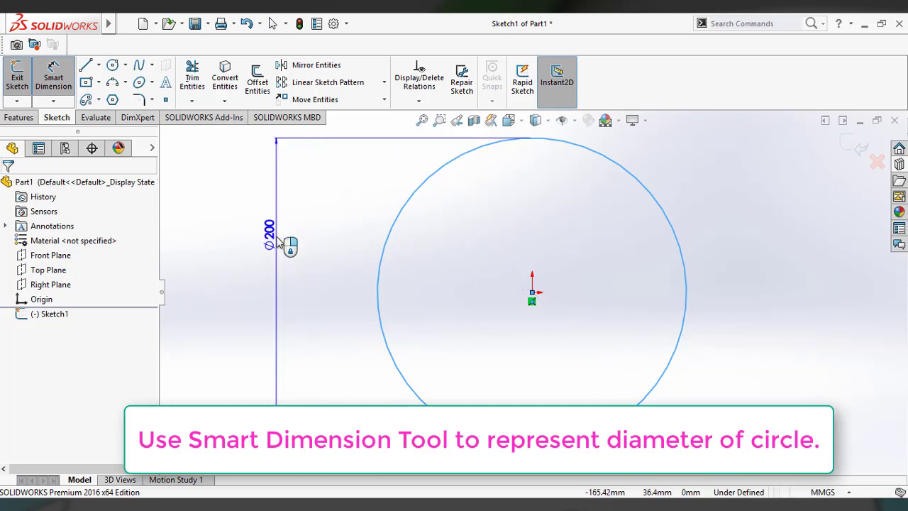
{"action": "key", "text": "Escape"}
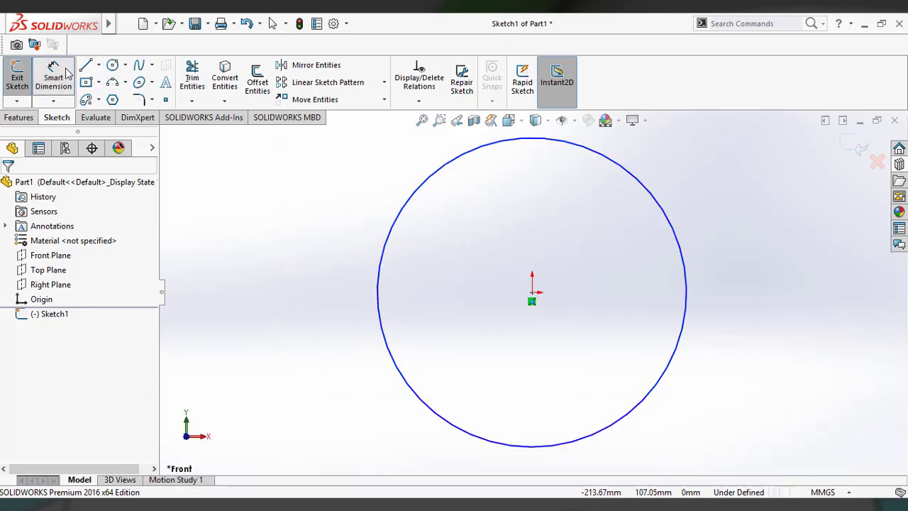
Add a diameter dimension beside the origin-centred circle and review the circle's relations and parameters
{"action": "left_click", "coordinate": [430, 188]}
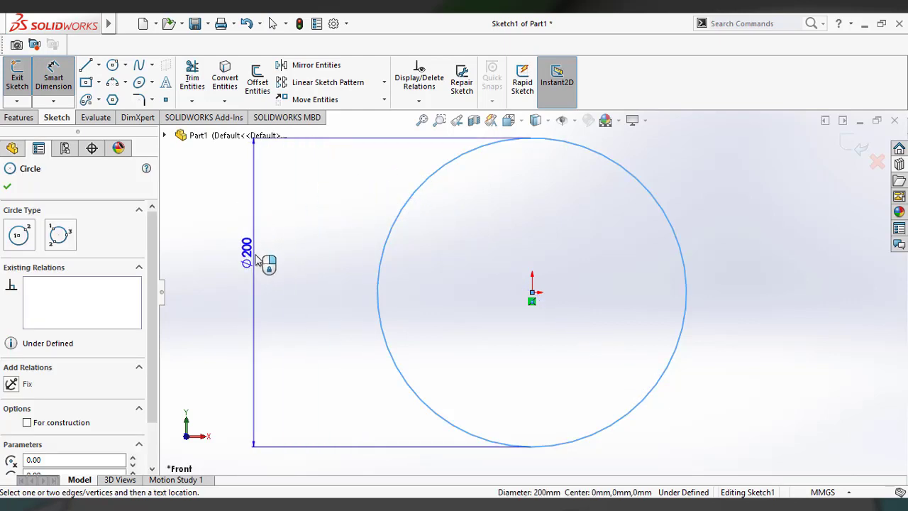
{"action": "left_click", "coordinate": [273, 253]}
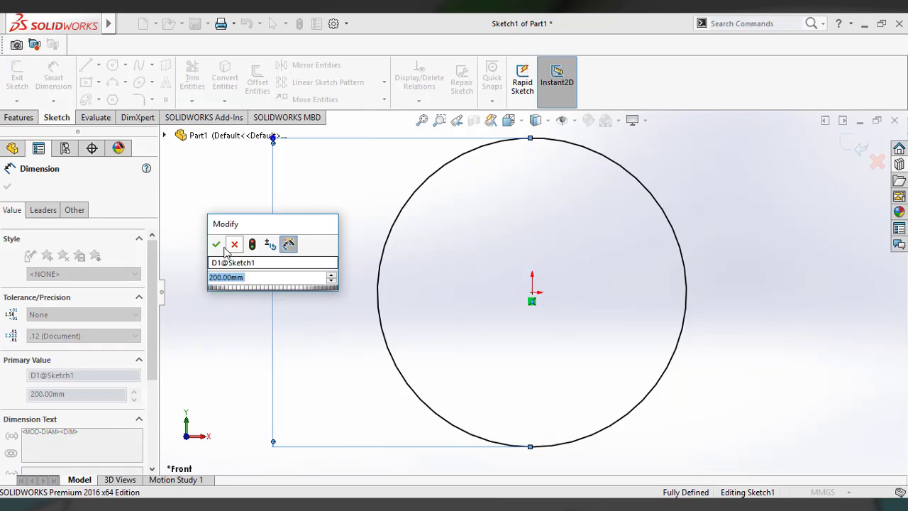
{"action": "left_click", "coordinate": [216, 244]}
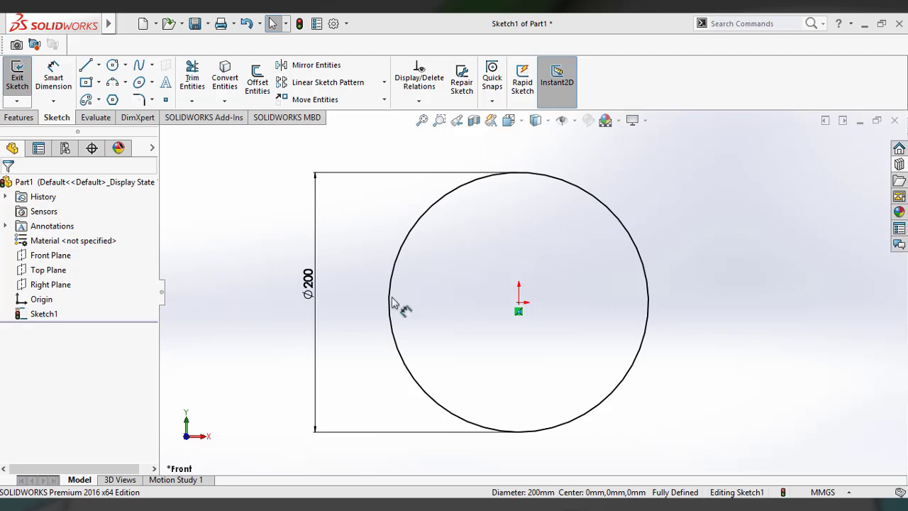
{"action": "left_click", "coordinate": [432, 203]}
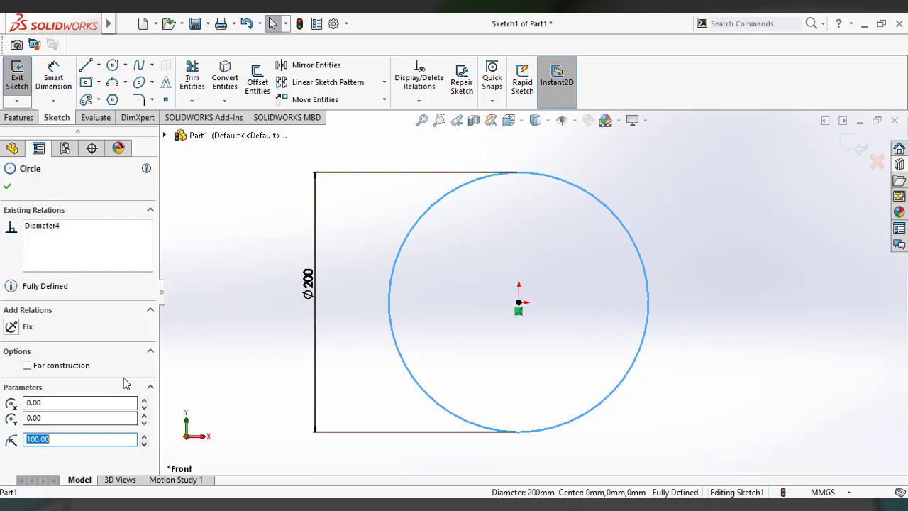
{"action": "left_click", "coordinate": [7, 186]}
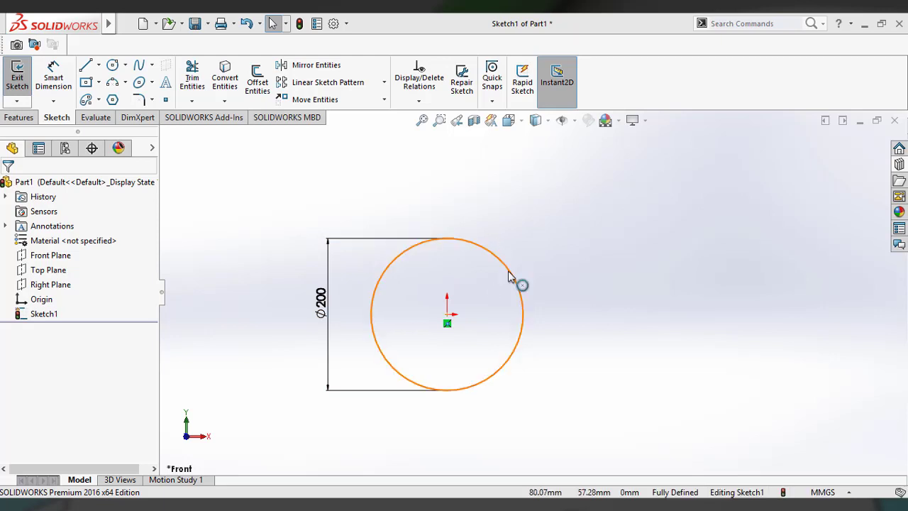
Sketch a three-point perimeter circle with a radius of about 91 mm, separate from the first circle on its +X side
{"action": "left_click", "coordinate": [128, 66]}
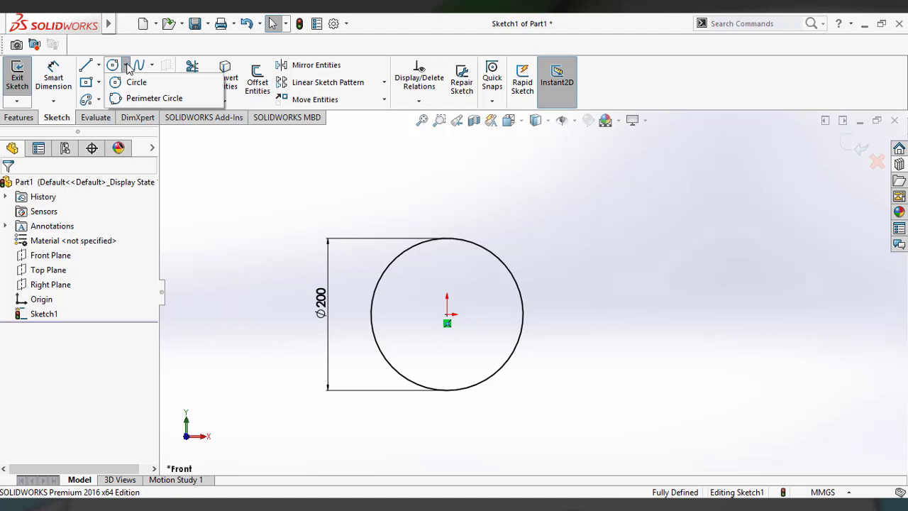
{"action": "left_click", "coordinate": [146, 99]}
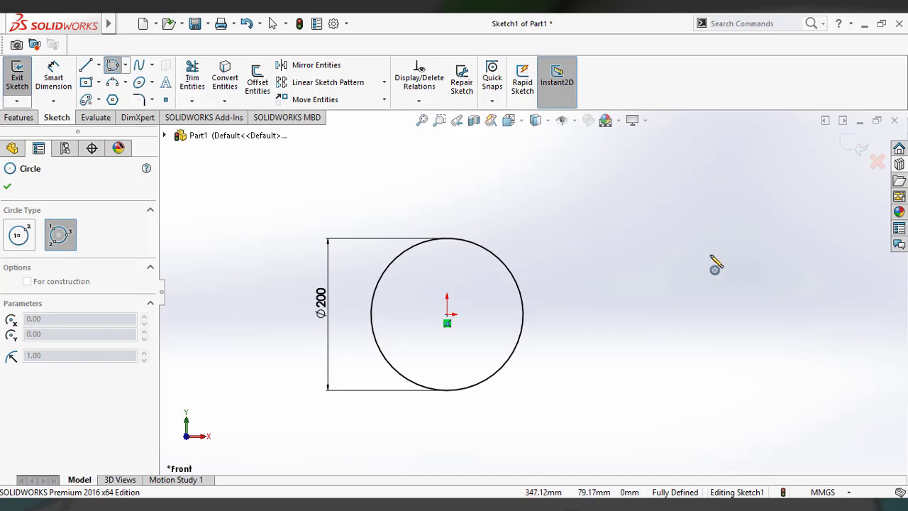
{"action": "left_click", "coordinate": [664, 332]}
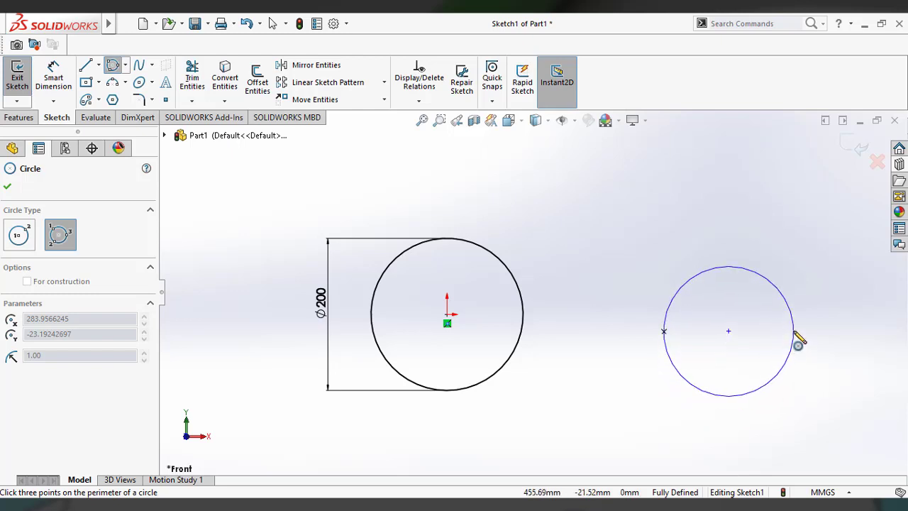
{"action": "left_click", "coordinate": [794, 332]}
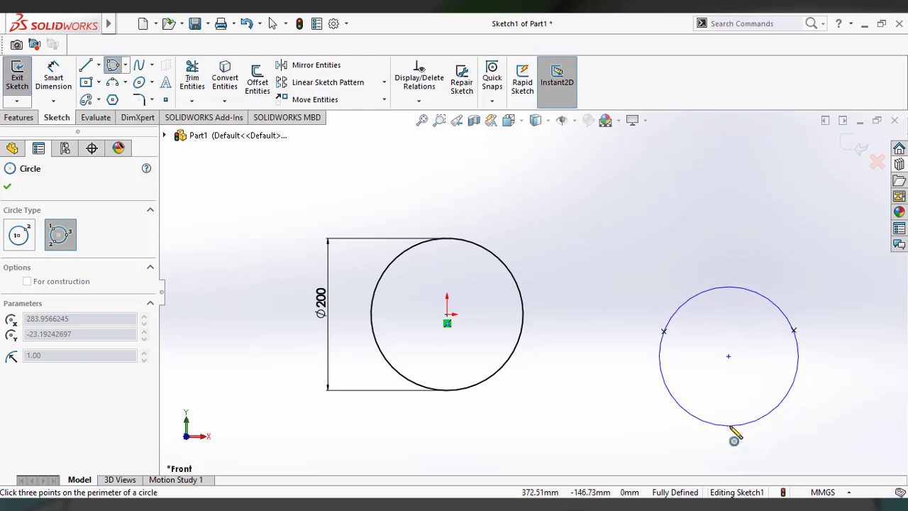
{"action": "left_click", "coordinate": [735, 427]}
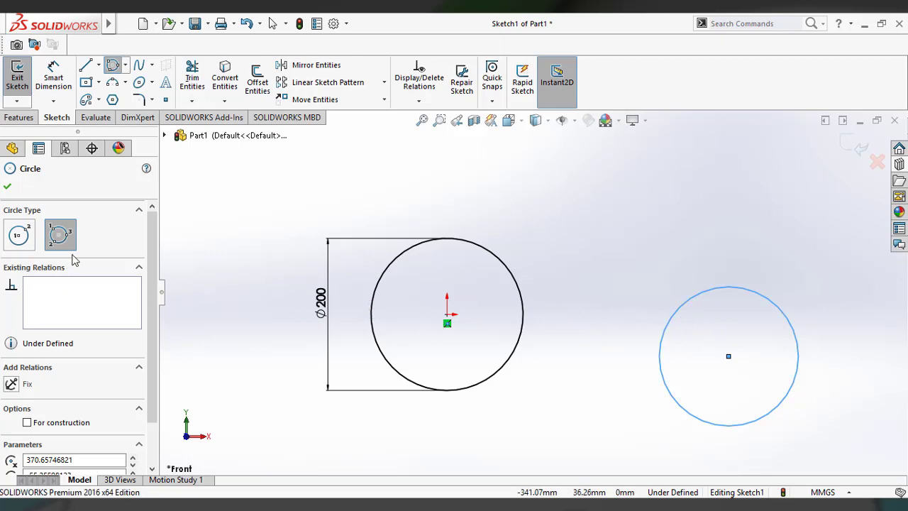
Set the perimeter circle's radius to 100 mm and finish the Circle command
{"action": "left_click_drag", "start_coordinate": [153, 229], "coordinate": [155, 271]}
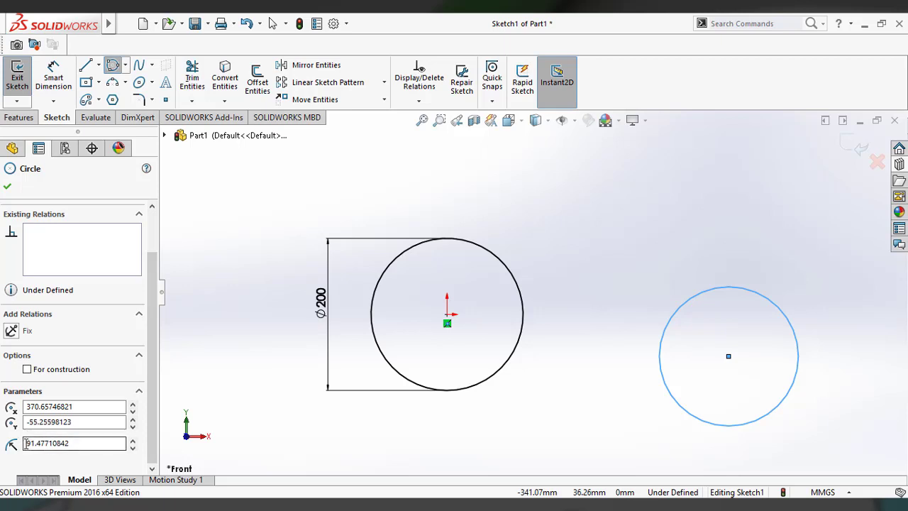
{"action": "left_click_drag", "start_coordinate": [81, 443], "coordinate": [22, 440]}
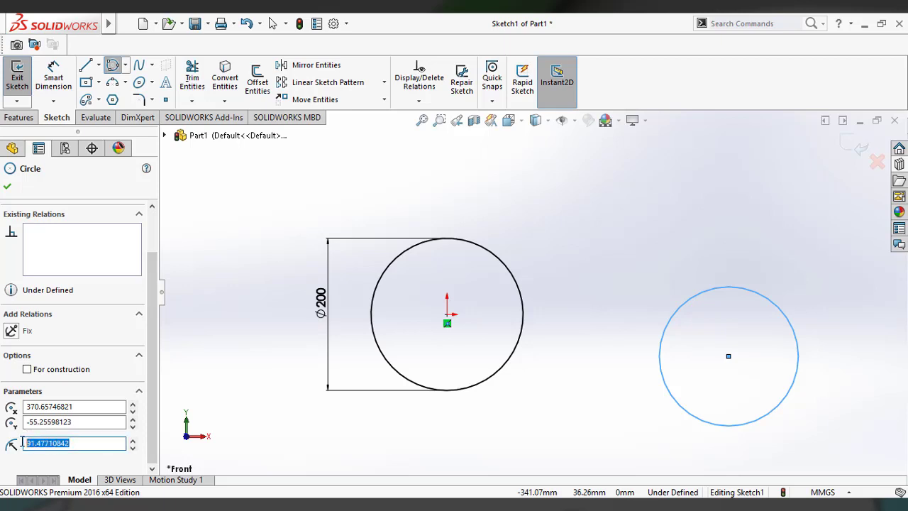
{"action": "type", "text": "100"}
{"action": "key", "text": "Return"}
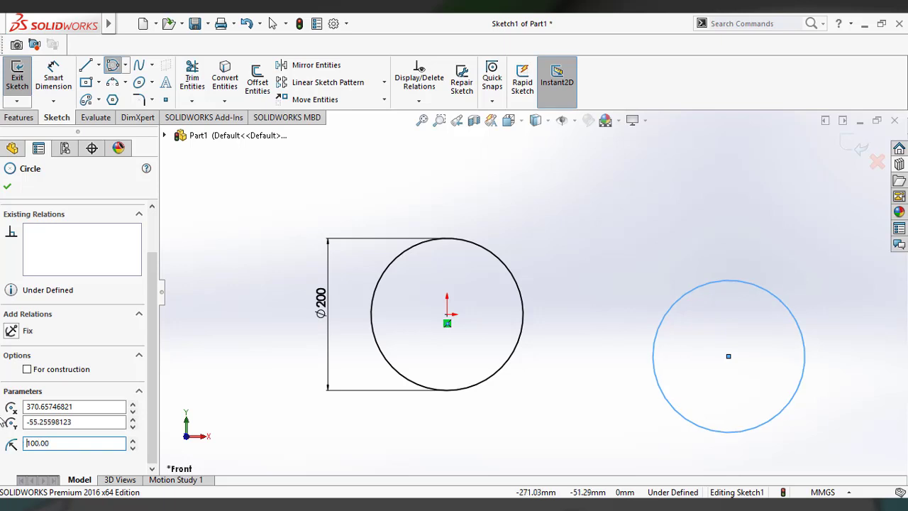
{"action": "left_click", "coordinate": [8, 189]}
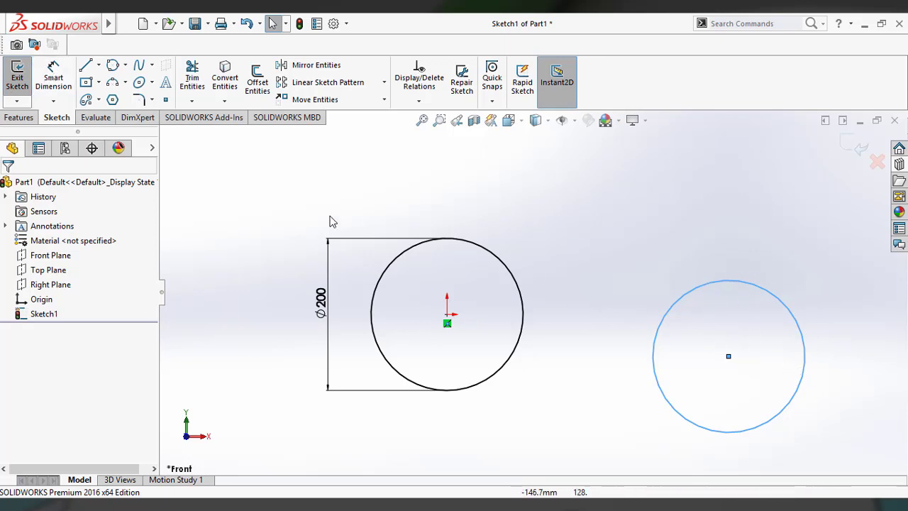
Add a diameter dimension above the perimeter circle with Smart Dimension
{"action": "left_click", "coordinate": [55, 79]}
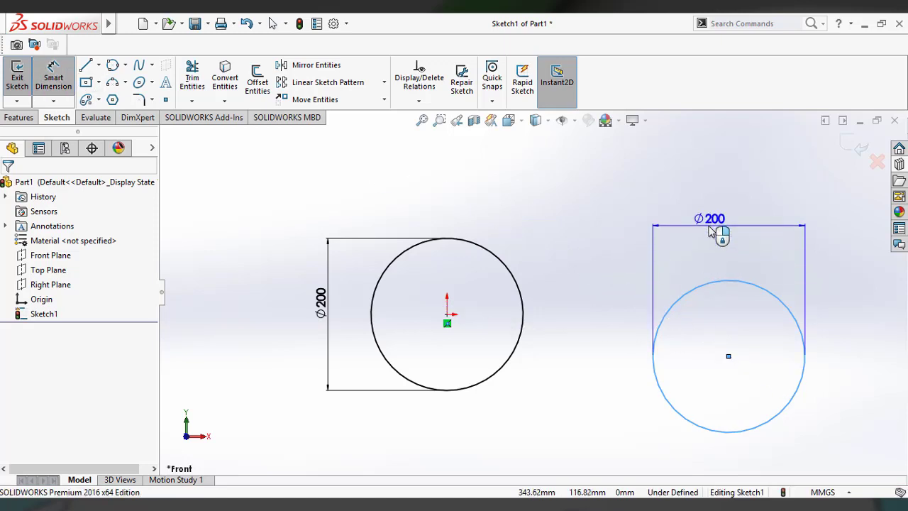
{"action": "left_click", "coordinate": [709, 232]}
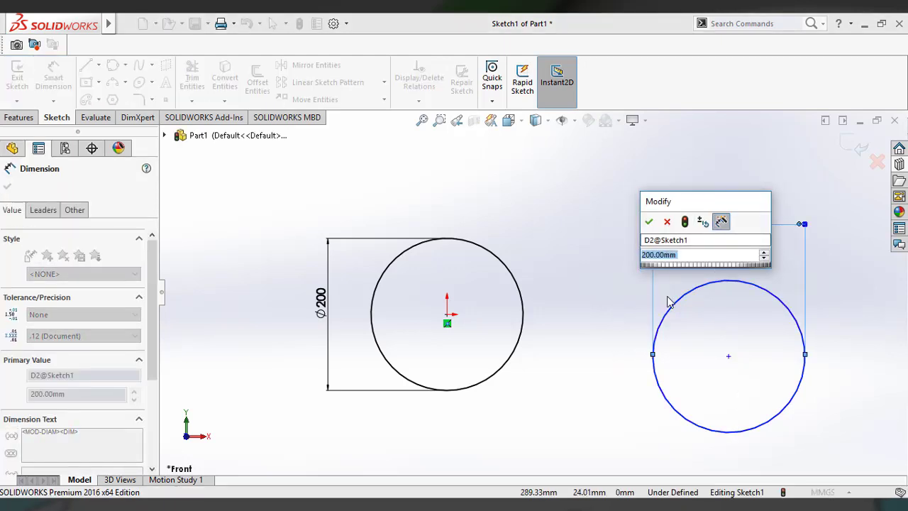
{"action": "key", "text": "Return"}
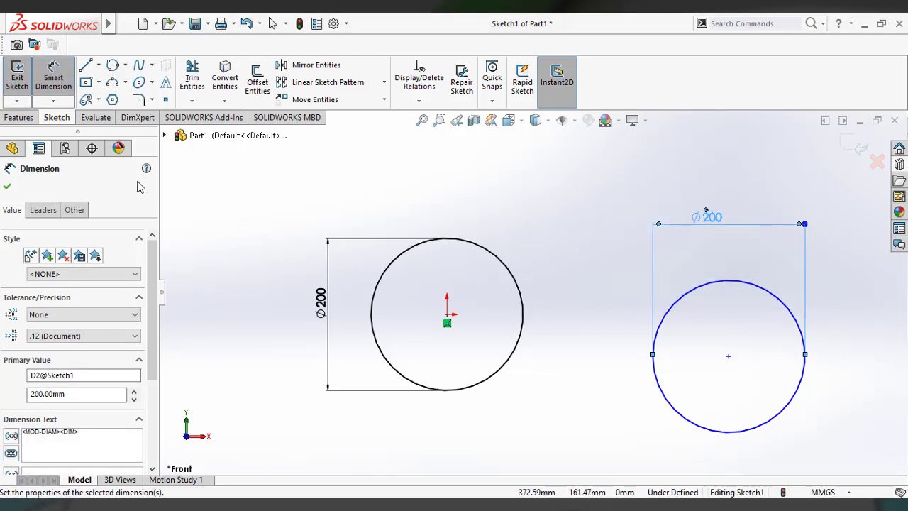
{"action": "left_click", "coordinate": [8, 187]}
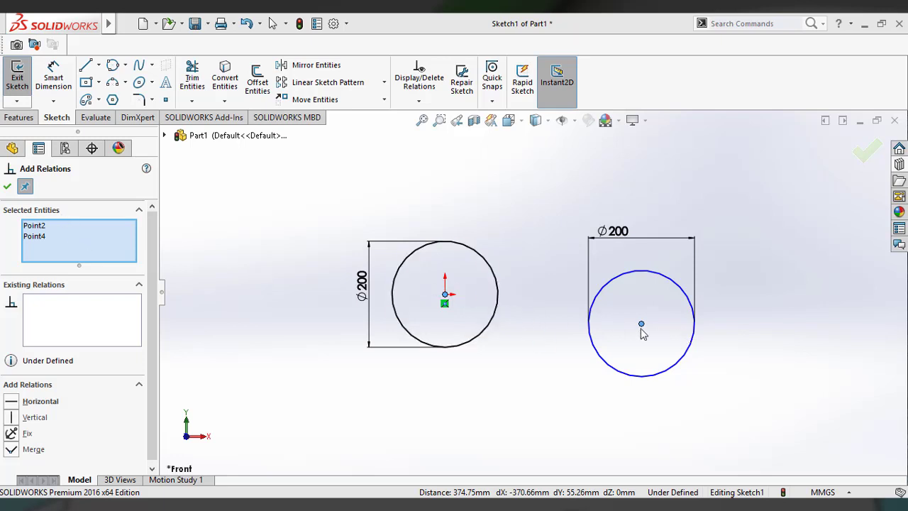
Apply Horizontal and Fix relations to the centre points of the two circles
{"action": "left_click", "coordinate": [13, 402]}
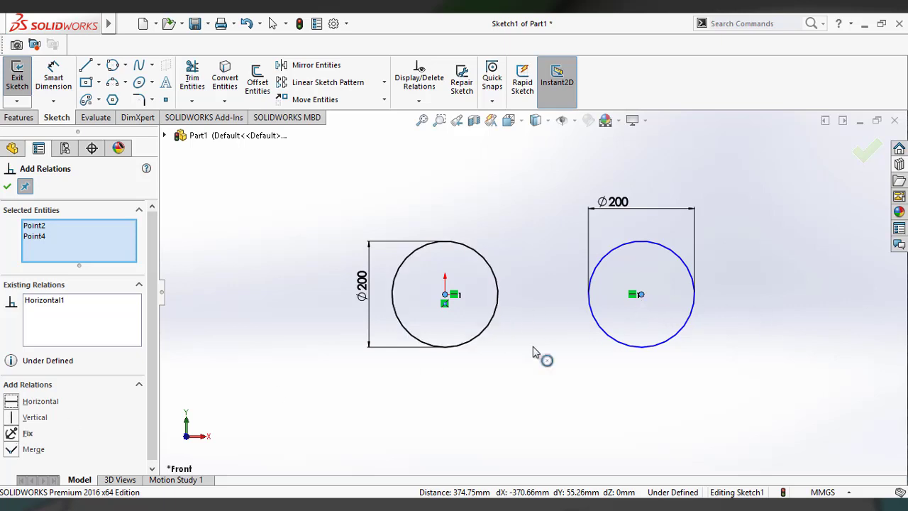
{"action": "left_click", "coordinate": [11, 434]}
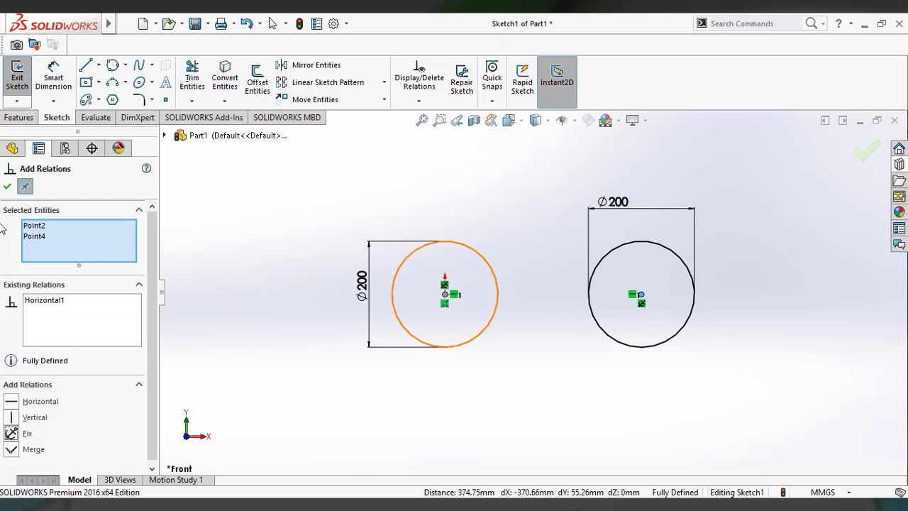
{"action": "left_click", "coordinate": [8, 186]}
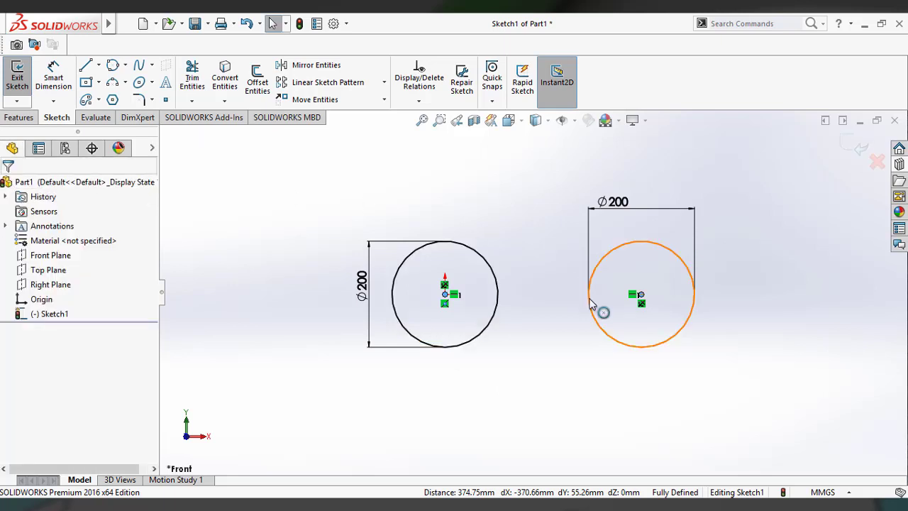